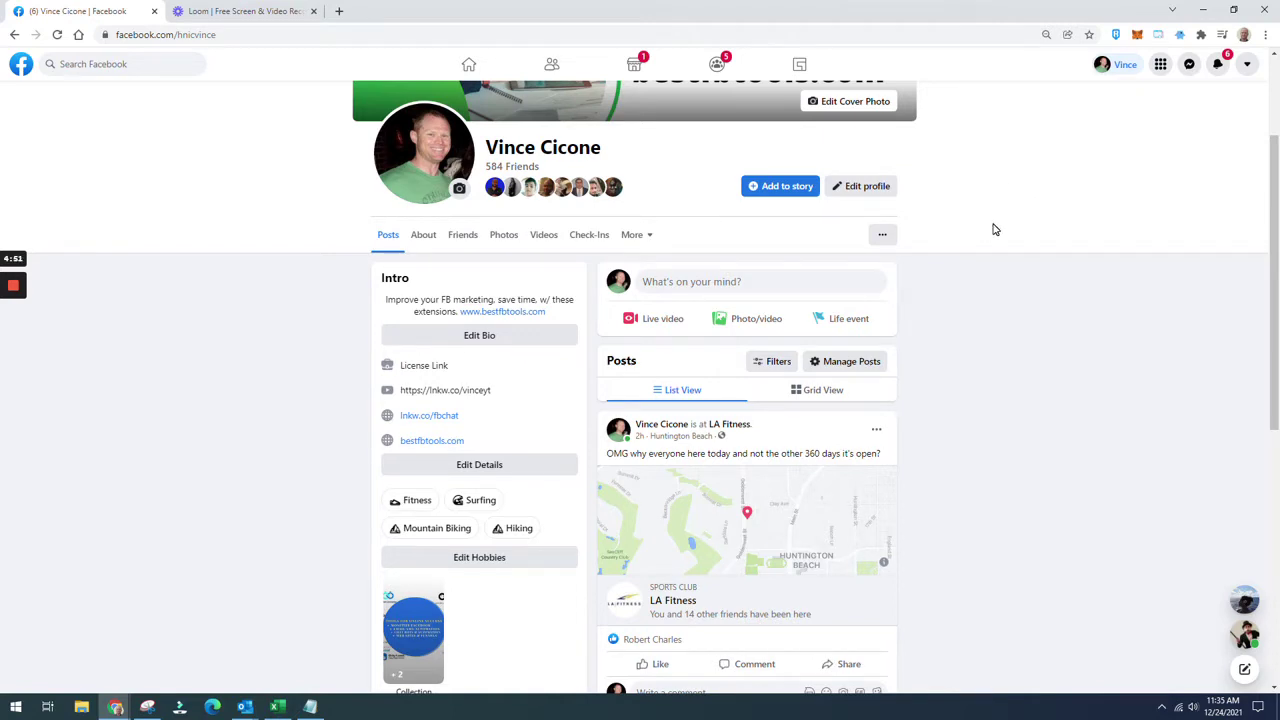
# Open the Engagement Monster extension's settings and go past the interval page to the list of random comments for each reaction
pyautogui.click(1178, 36)
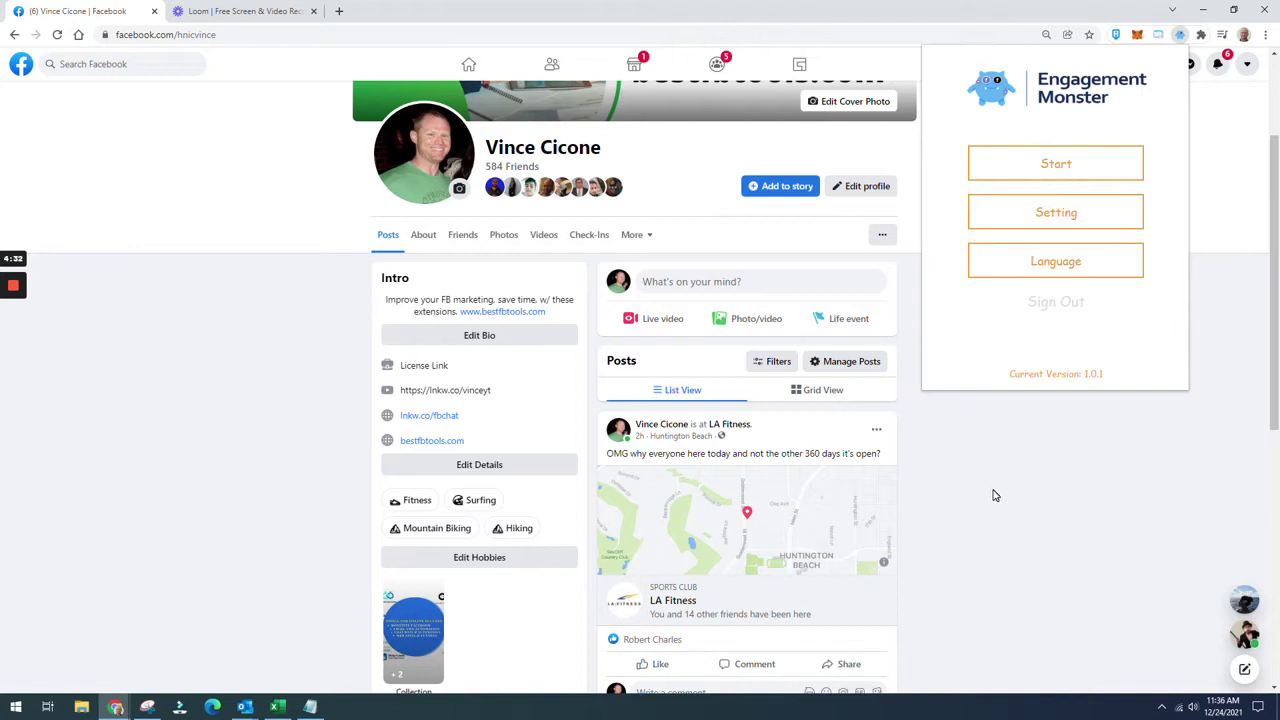
pyautogui.click(1012, 218)
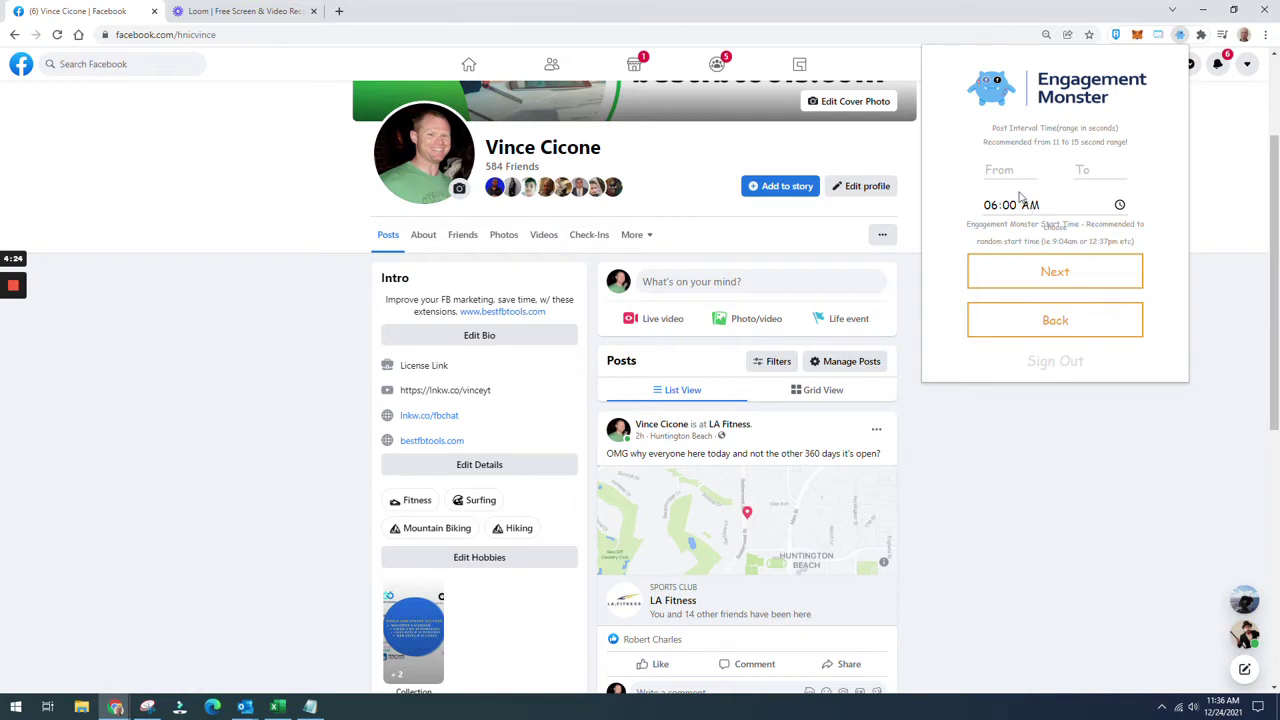
pyautogui.click(1048, 274)
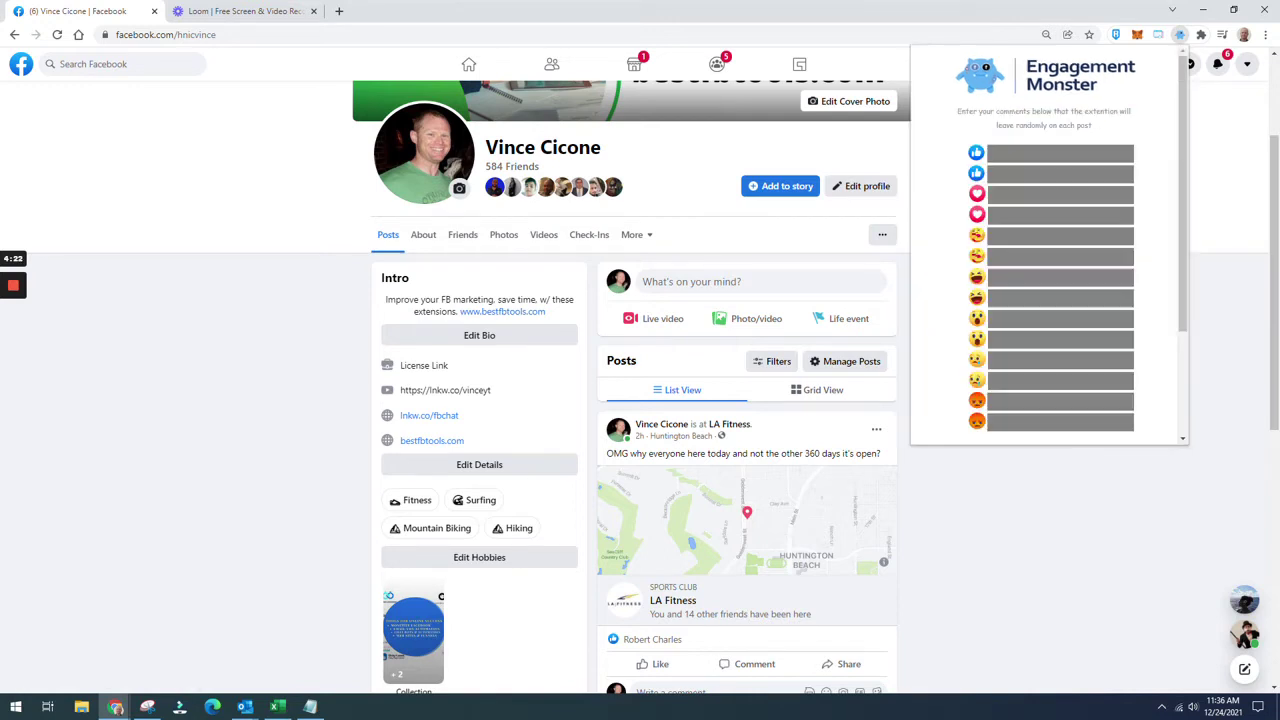
pyautogui.scroll(-3, 977, 118)
pyautogui.scroll(1, 977, 118)
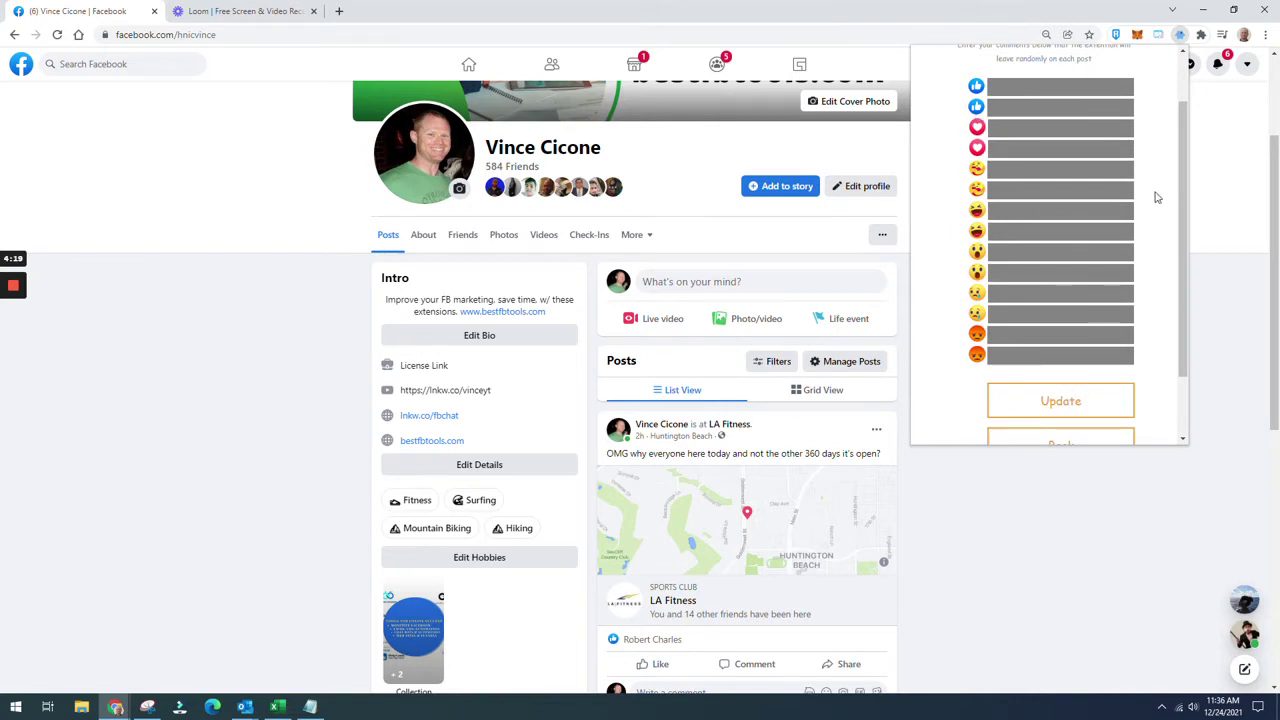
pyautogui.moveTo(1180, 174); pyautogui.dragTo(1175, 147)
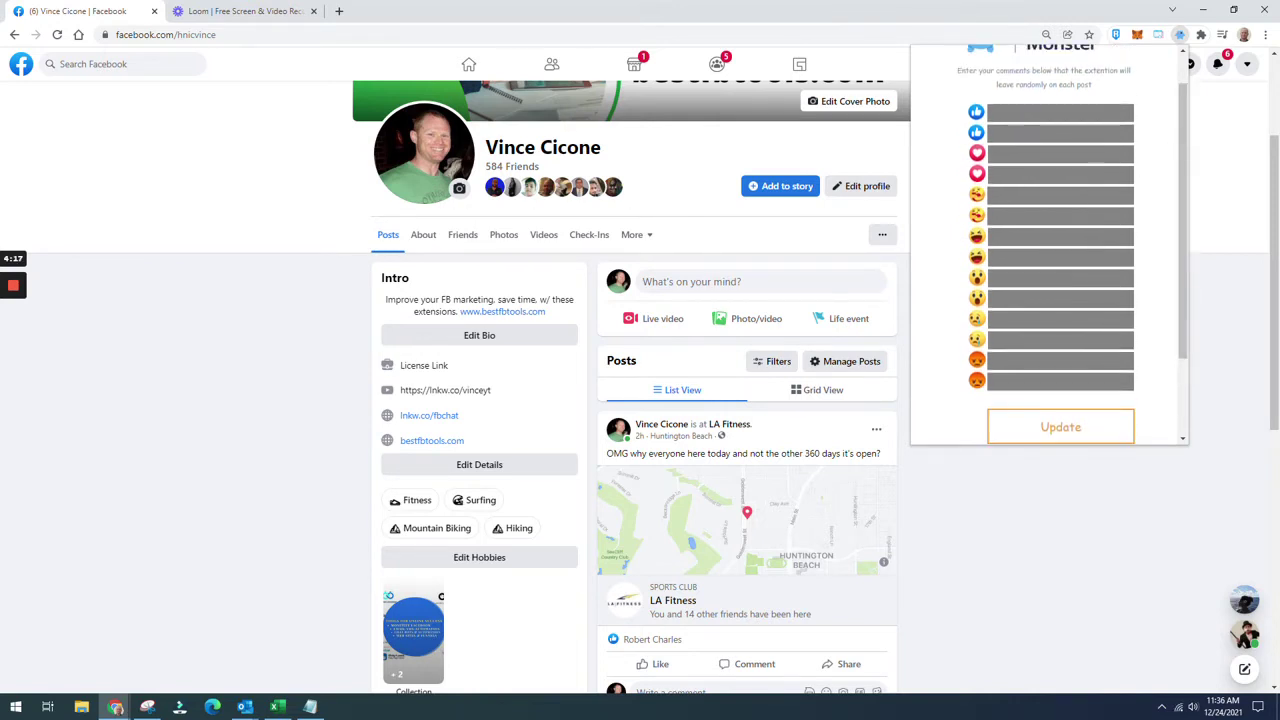
pyautogui.scroll(1, 1042, 128)
pyautogui.scroll(-1, 1045, 137)
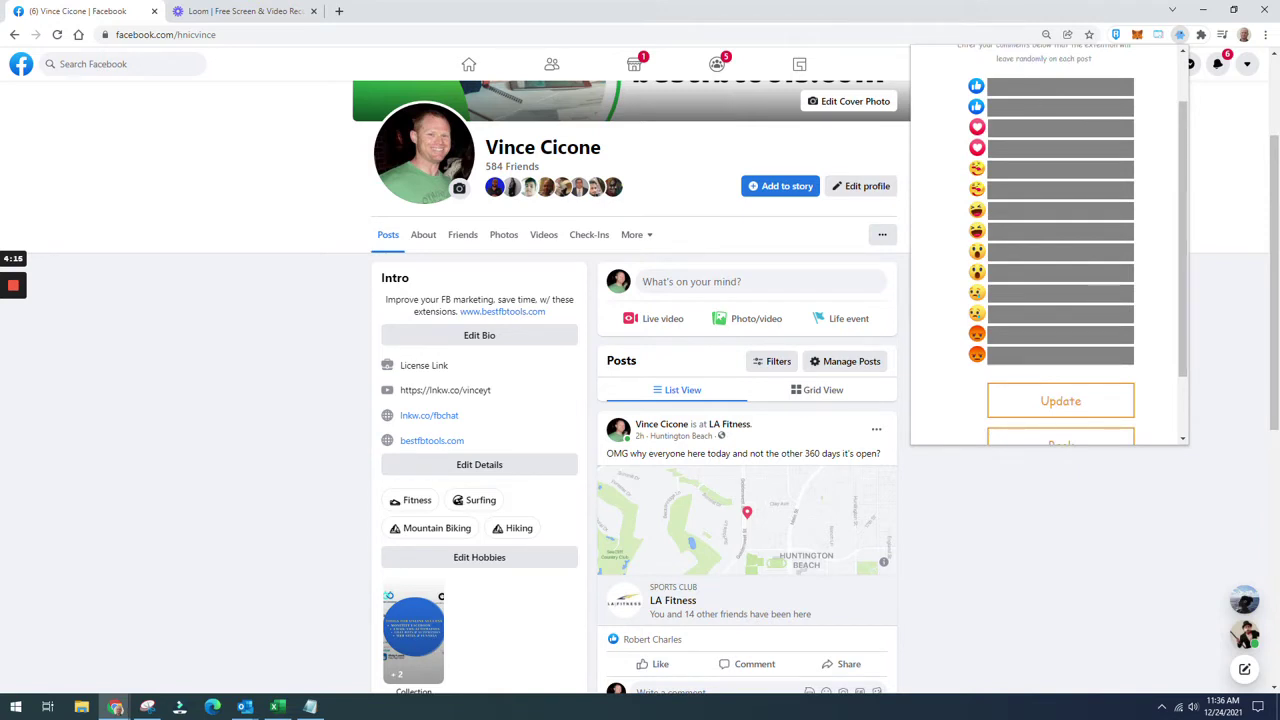
pyautogui.scroll(1, 1060, 145)
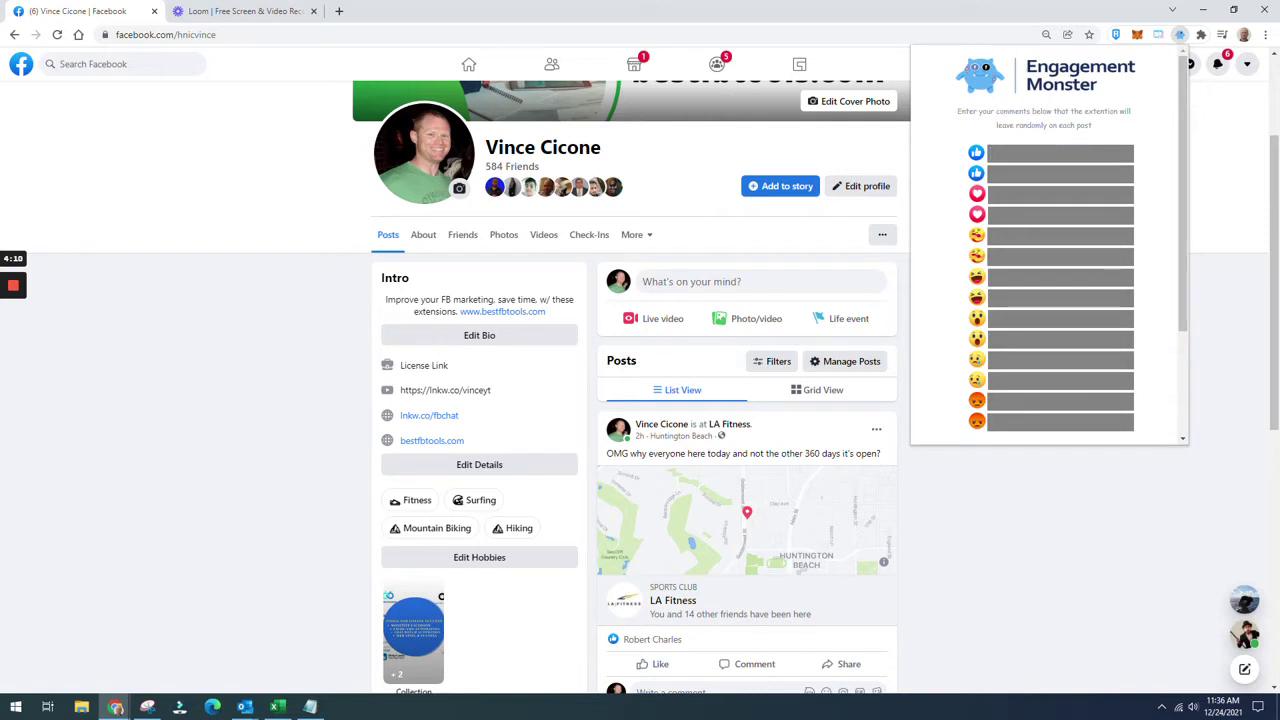
# Enter "That's cool" and "Looks good" as the two comments for the Like reaction
pyautogui.write("That's c")
pyautogui.write('ool')
pyautogui.write('Looks')
pyautogui.write(' good')
pyautogui.press('Tab')
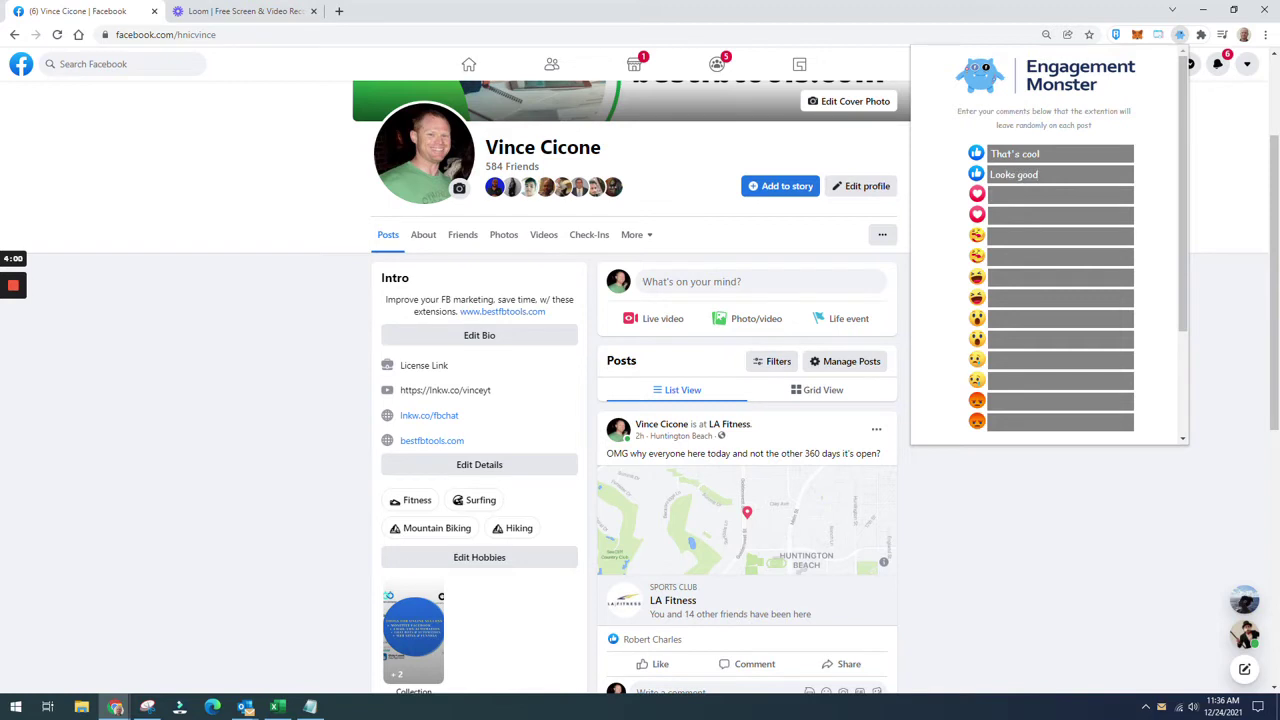
# Enter "Like it" and "That's awesome" as the two comments for the Love reaction
pyautogui.write('Lik')
pyautogui.write('e it')
pyautogui.write("That's")
pyautogui.write(' awesome')
# Enter "Sad" and "That sucks" as the Sad reaction's comments, and "Cool" and "Awesome" as the Haha reaction's comments
pyautogui.scroll(-2, 1045, 250)
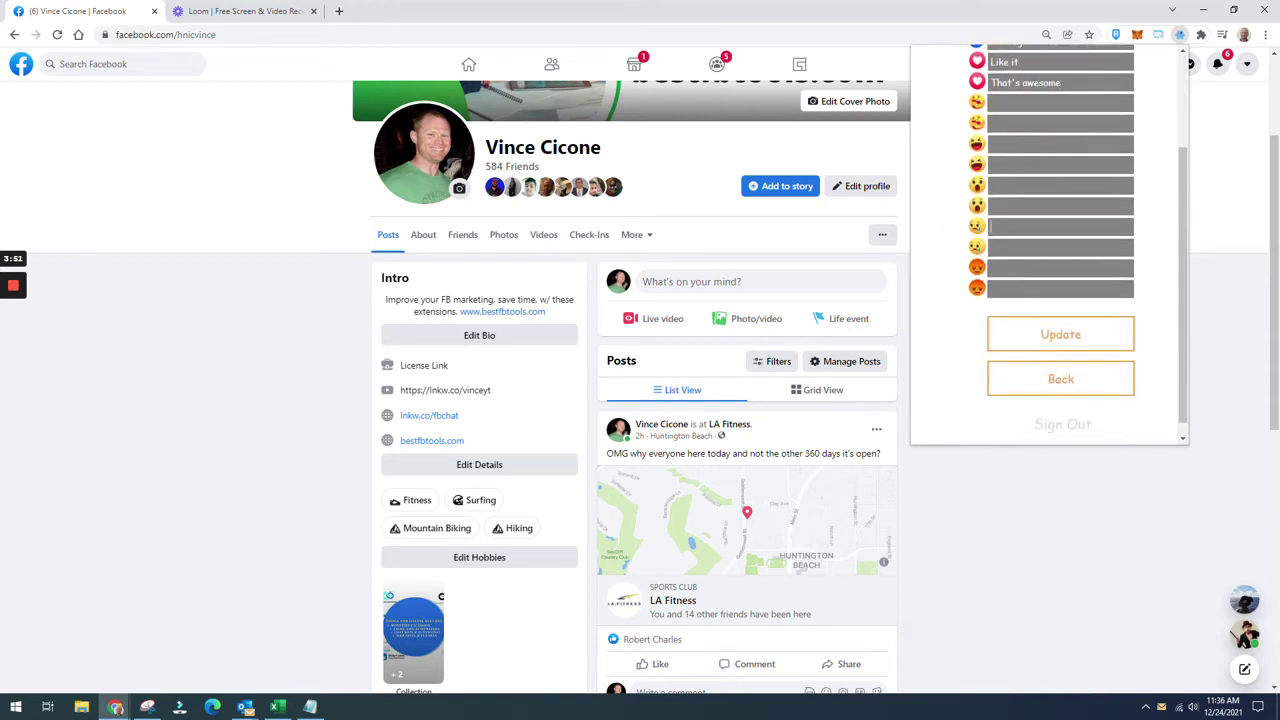
pyautogui.click(990, 226)
pyautogui.write('Sad')
pyautogui.write('That sucks')
pyautogui.write('Cool')
pyautogui.write('Awesome')
# Try to save the reaction comments with the Care, Wow and Angry comments left empty
pyautogui.click(1040, 332)
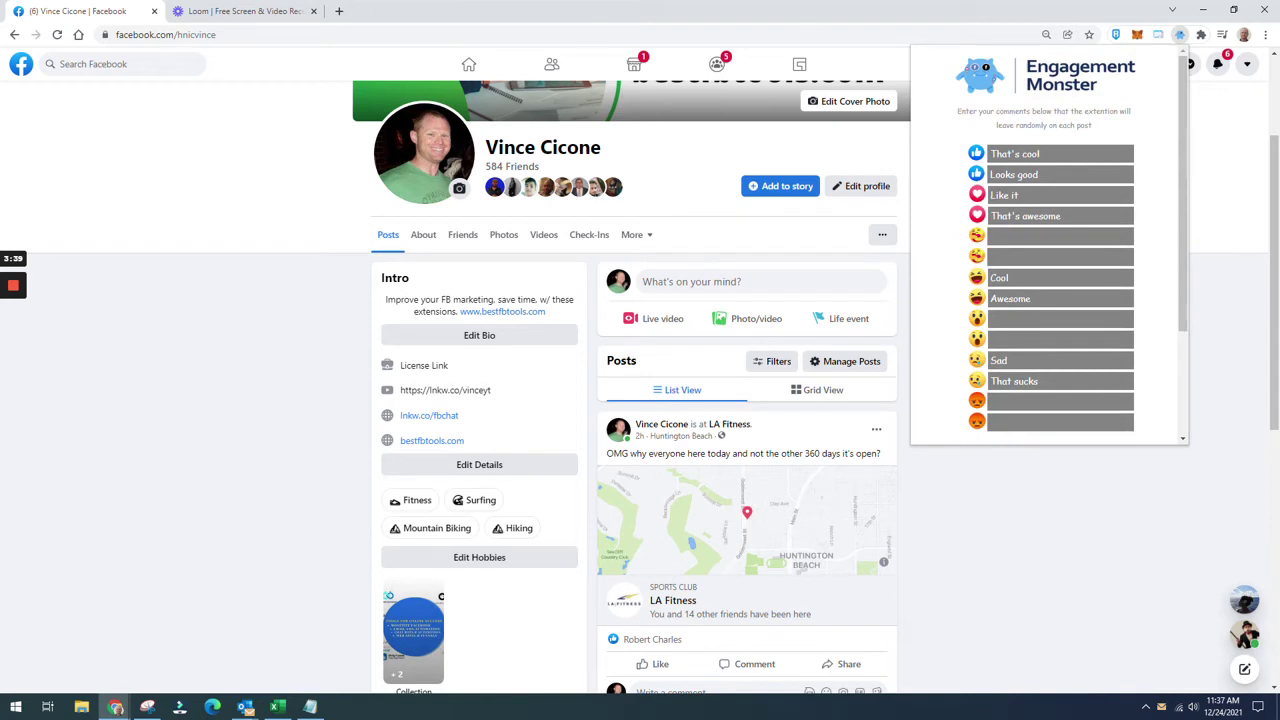
pyautogui.scroll(-5, 1060, 346)
pyautogui.click(1066, 330)
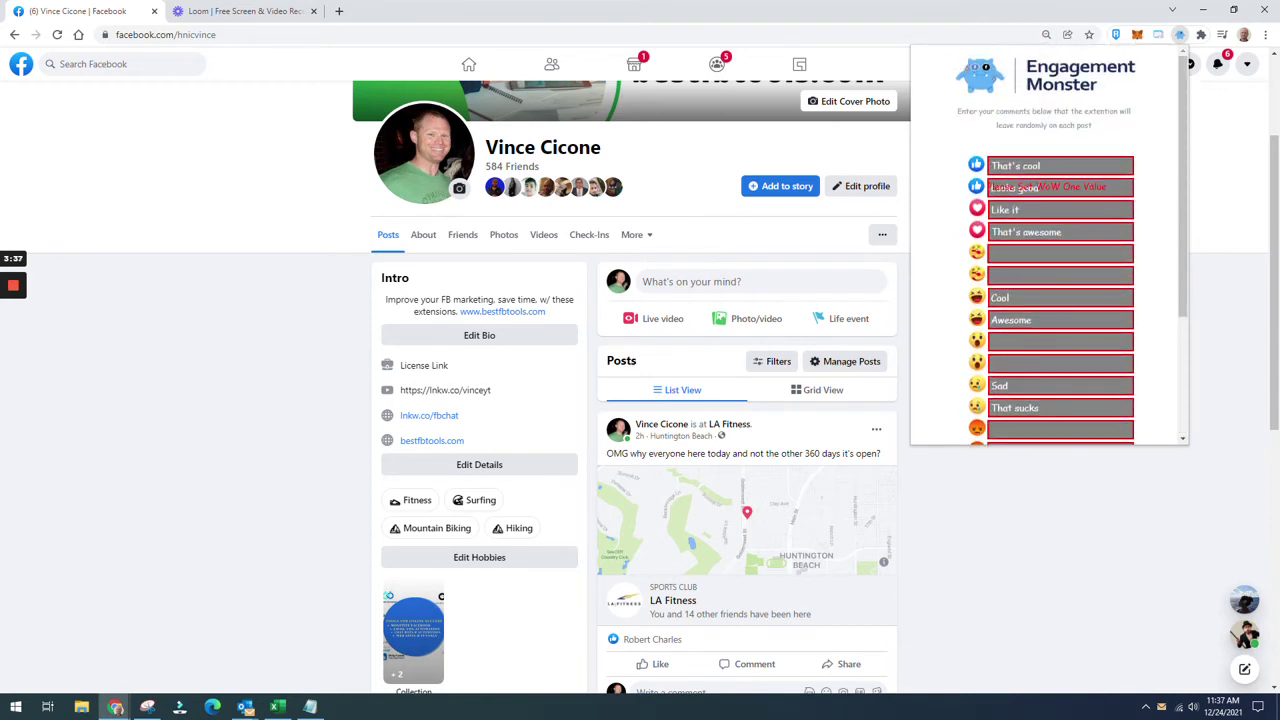
# Enter "Cool" and "Love it" as the two comments for the Care reaction
pyautogui.scroll(-1, 1048, 260)
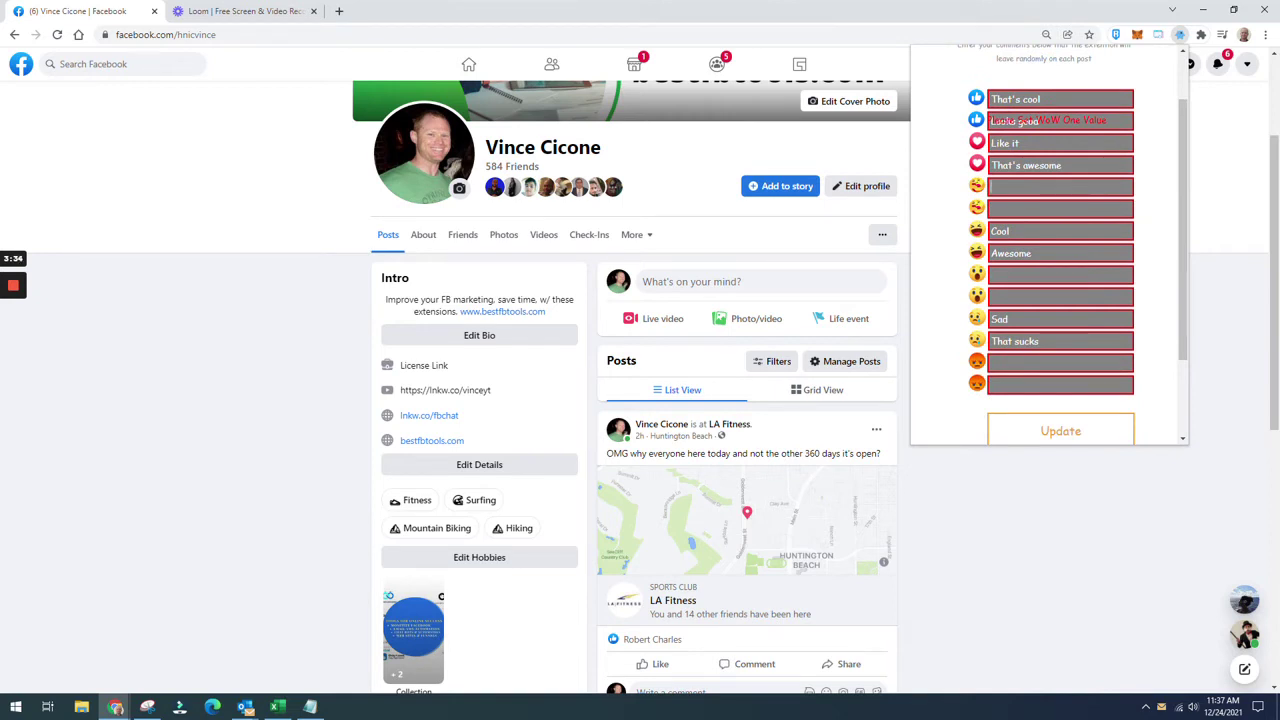
pyautogui.click(1060, 186)
pyautogui.write('CoolLike')
pyautogui.press('BackSpace')
pyautogui.press('BackSpace')
pyautogui.write('ove it')
# Enter "Wow" and "Awesome" as the two comments for the Wow reaction
pyautogui.write('Wow')
pyautogui.click(1060, 297)
pyautogui.write('Aesome')
pyautogui.press('BackSpace')
pyautogui.press('BackSpace')
pyautogui.press('BackSpace')
pyautogui.press('BackSpace')
pyautogui.press('BackSpace')
pyautogui.write('wesome')
# Enter "That sucks" and "That's not good" as the two comments for the Angry reaction
pyautogui.press('Tab')
pyautogui.press('Tab')
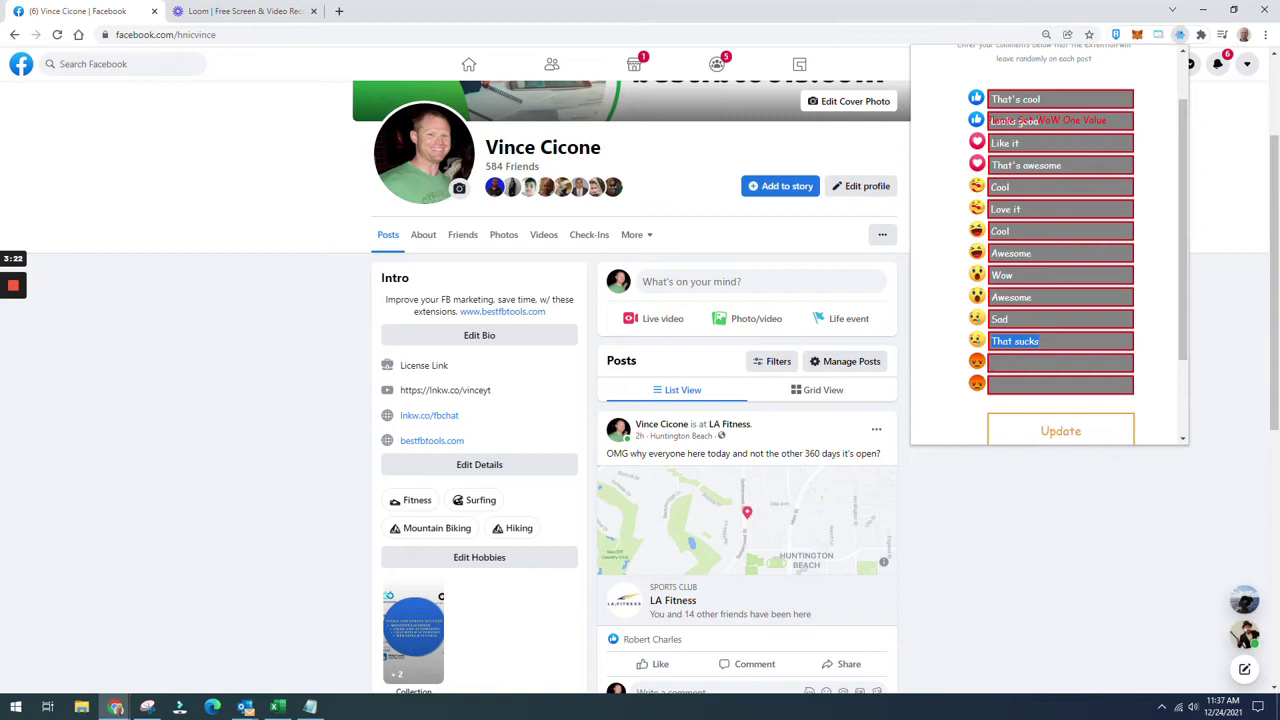
pyautogui.press('Tab')
pyautogui.write('That sucks')
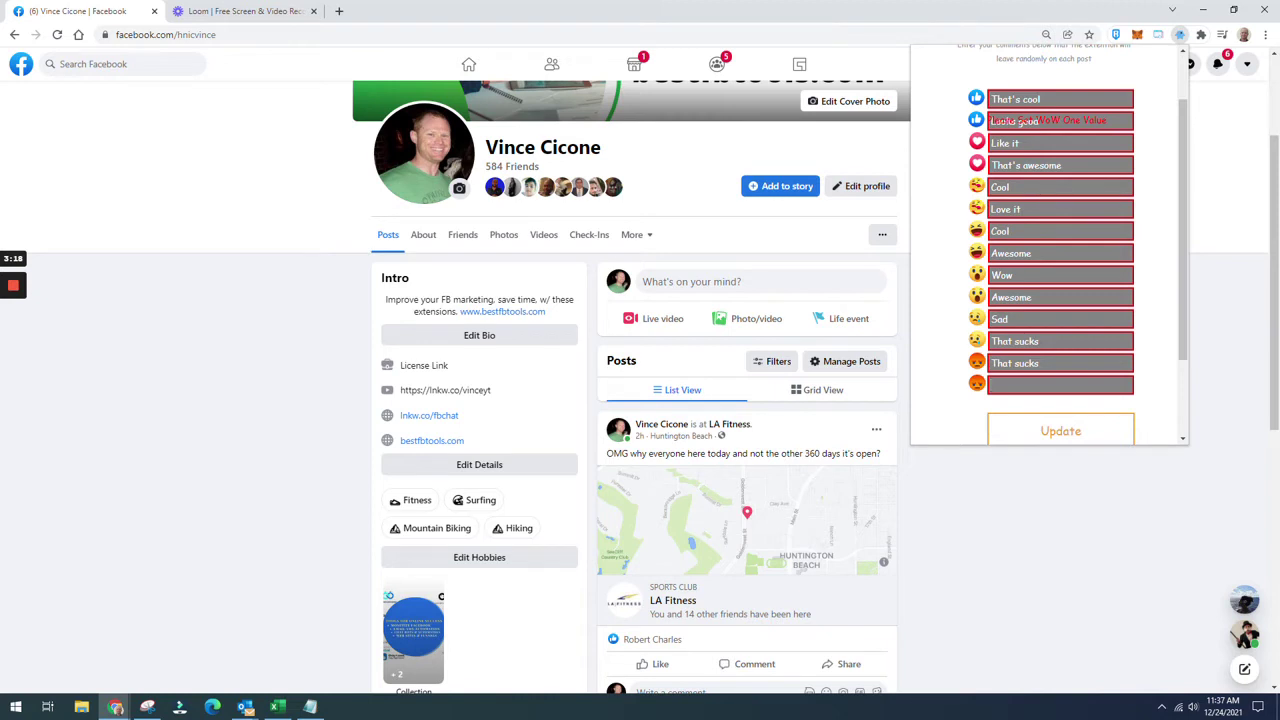
pyautogui.write("That's not good")
# Save the full set of reaction comments and return to the extension's main menu
pyautogui.click(1060, 430)
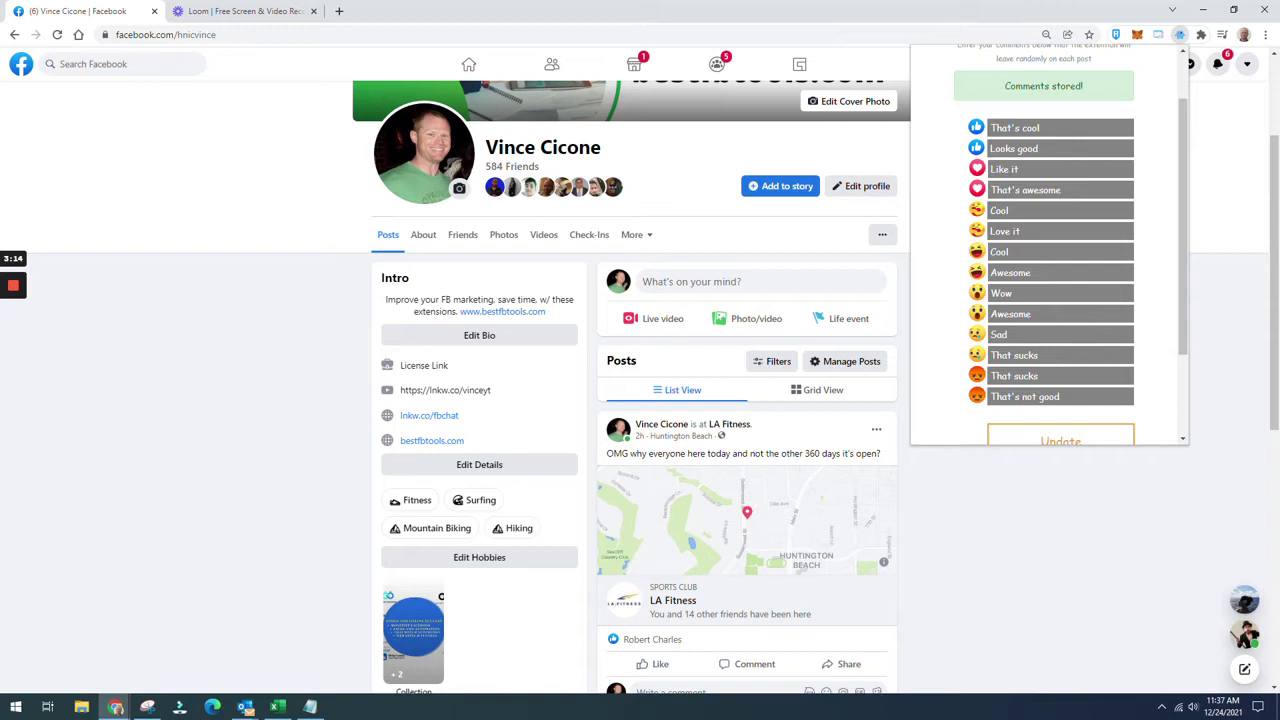
pyautogui.scroll(-2, 1050, 300)
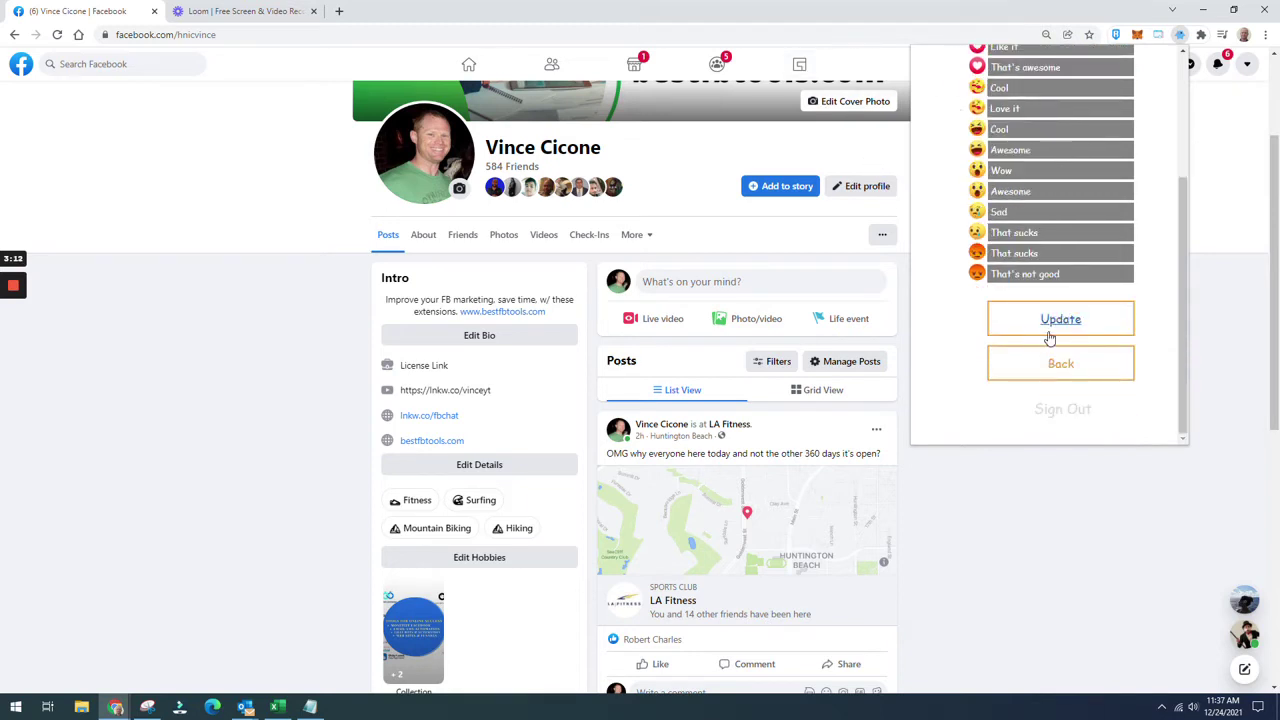
pyautogui.click(1050, 338)
pyautogui.scroll(-3, 1055, 345)
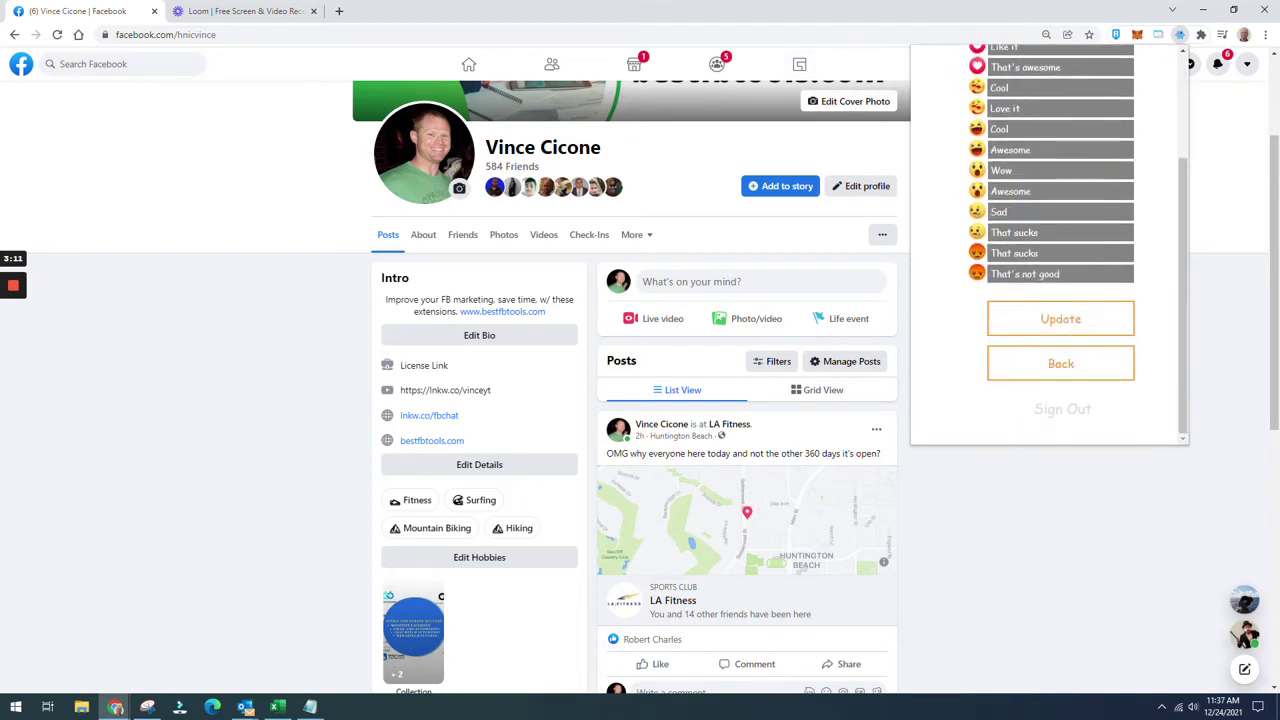
pyautogui.click(1056, 362)
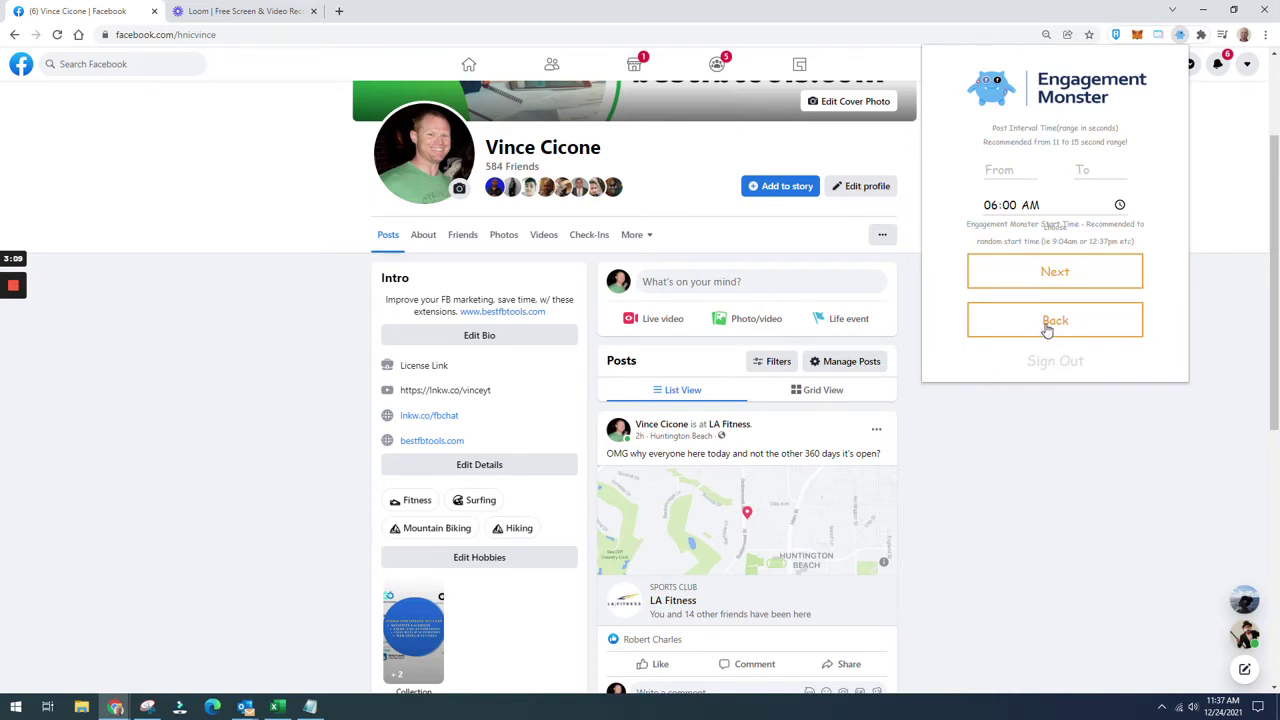
pyautogui.click(1046, 330)
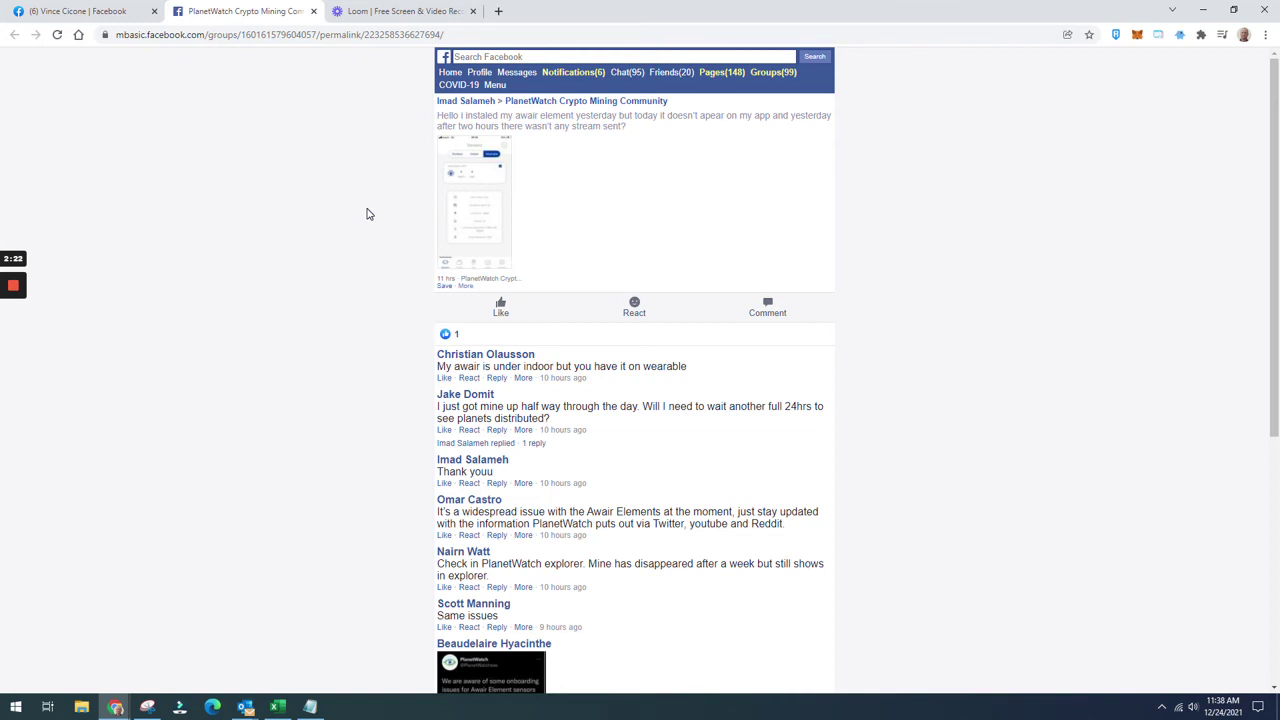
# Reload the PlanetWatch Crypto Mining Community post page
pyautogui.press('F5')
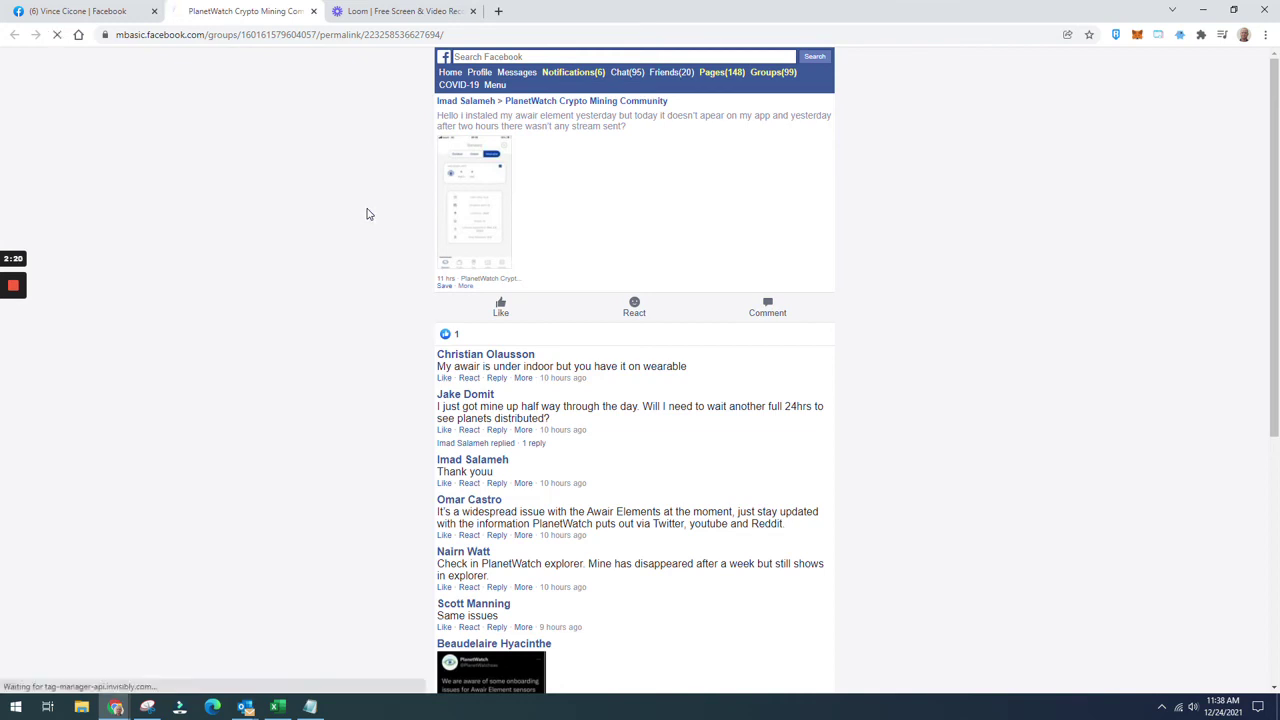